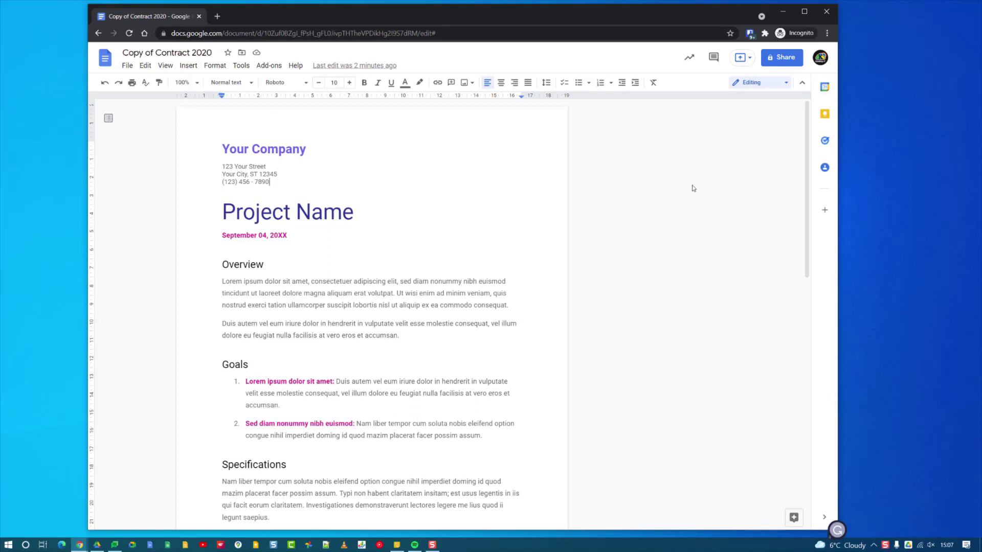
- Start a new approval request from File > Approvals and add the suggested colleague as approver
click(459, 306)
click(127, 66)
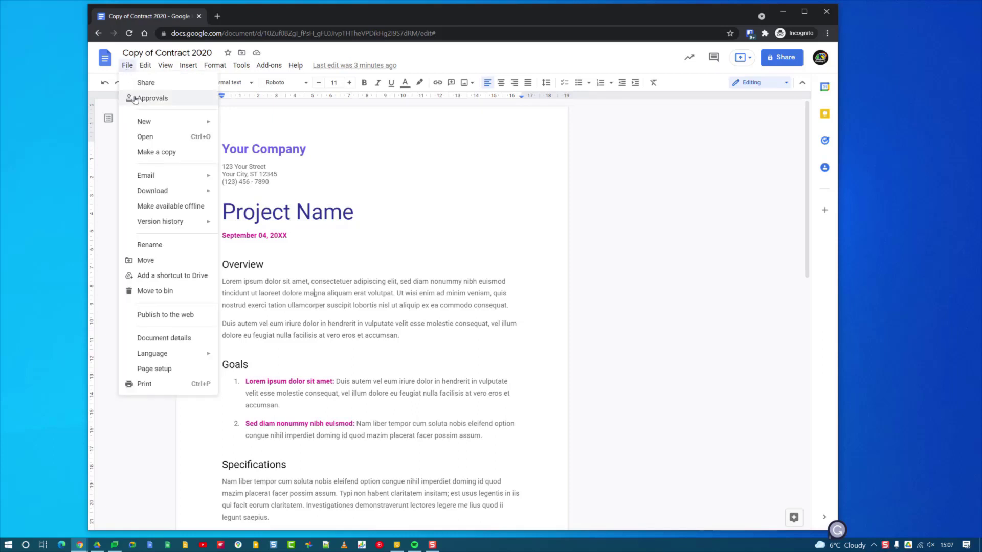
click(148, 97)
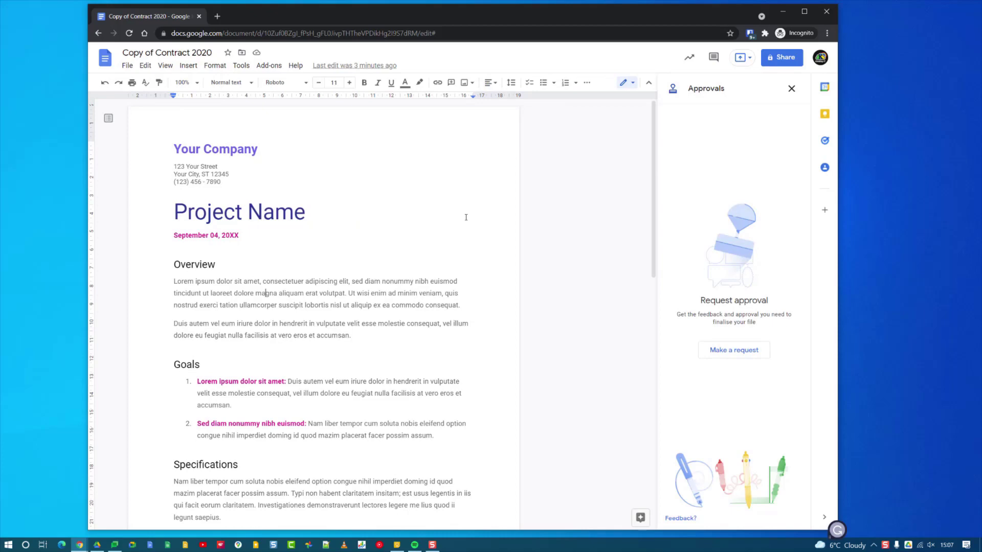
click(720, 357)
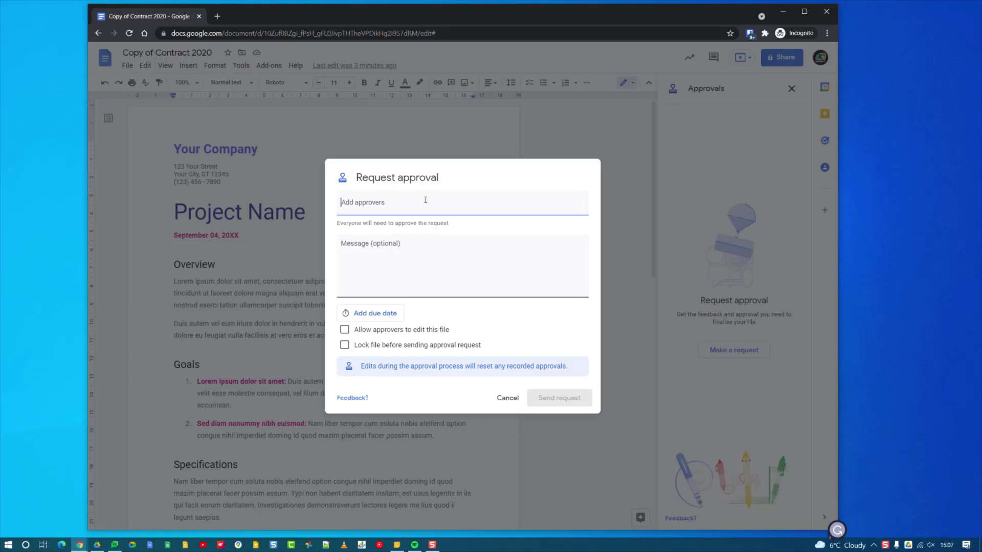
text(james)
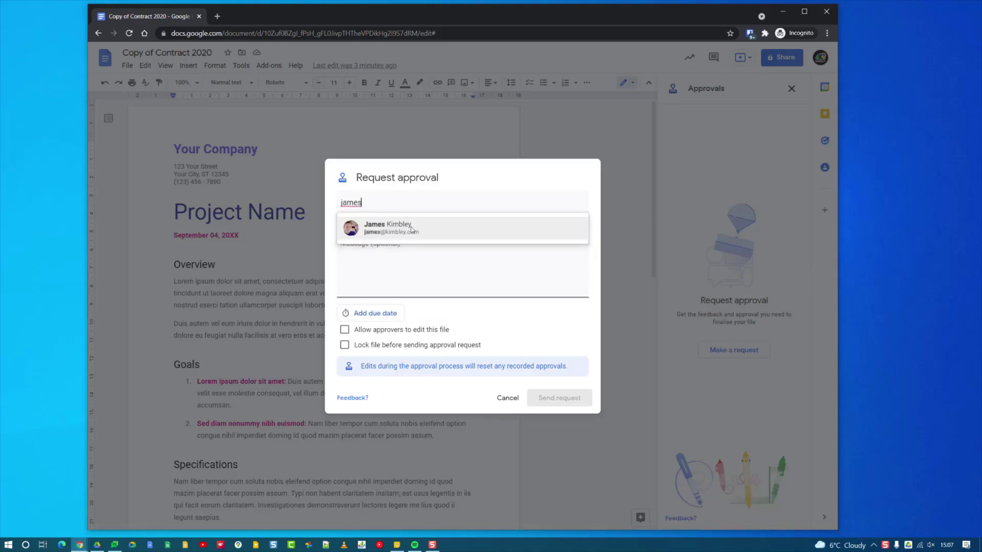
click(412, 228)
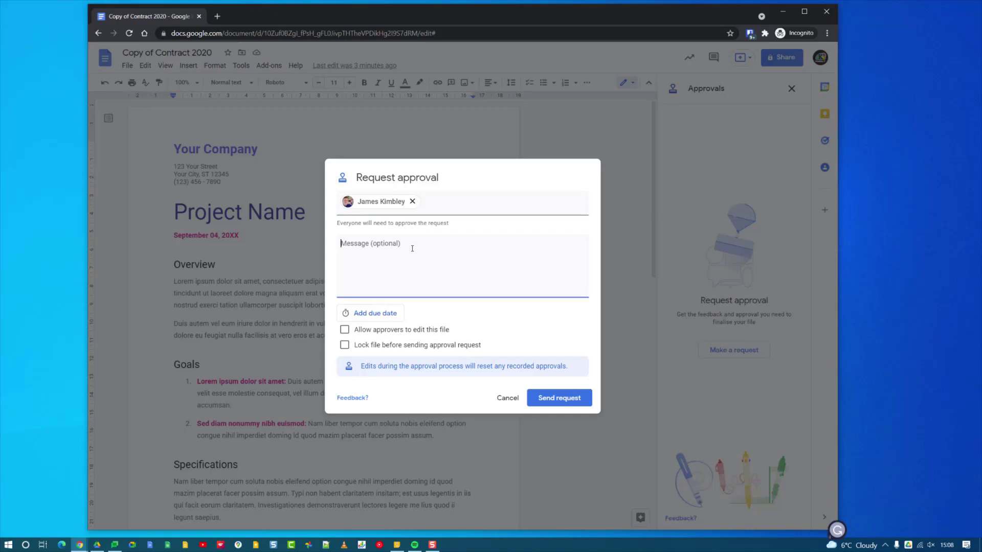
- Write a message to the approver asking whether the document is ok to send
text(Hi James, )
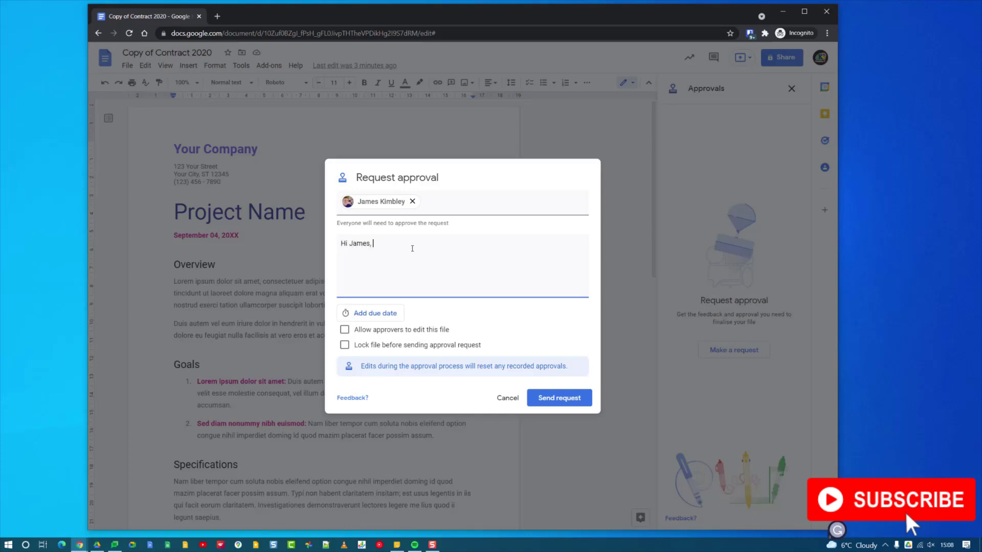
text(Is this document oK)
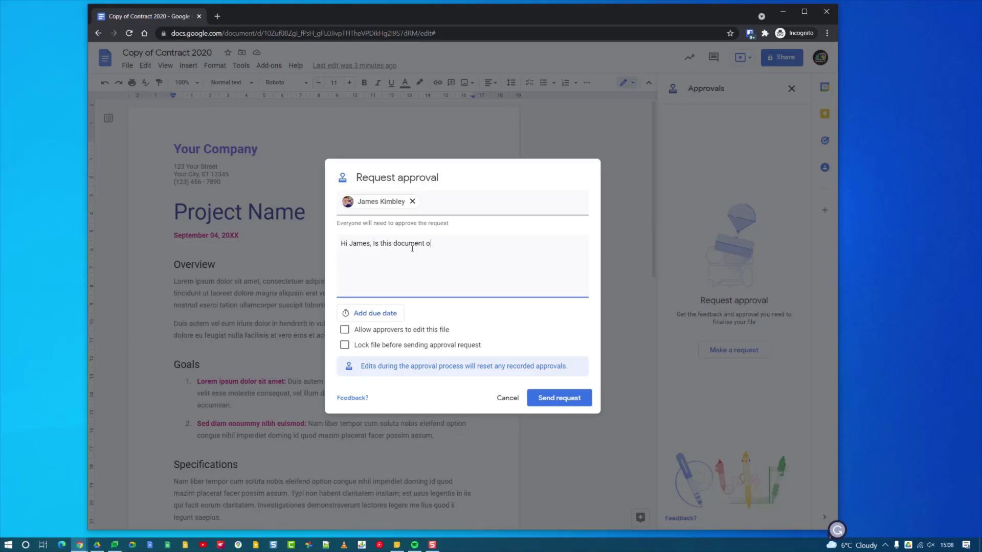
key(BackSpace)
key(BackSpace)
text(k to send?)
- Set the approval due date to Fri, 26 November at 6:00 PM
click(378, 313)
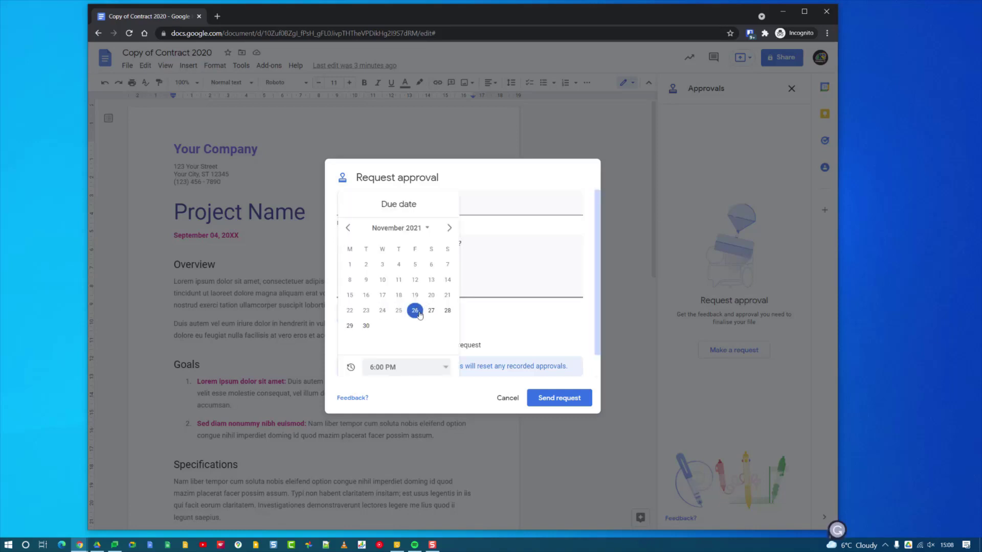
scroll(419, 321, down, 1)
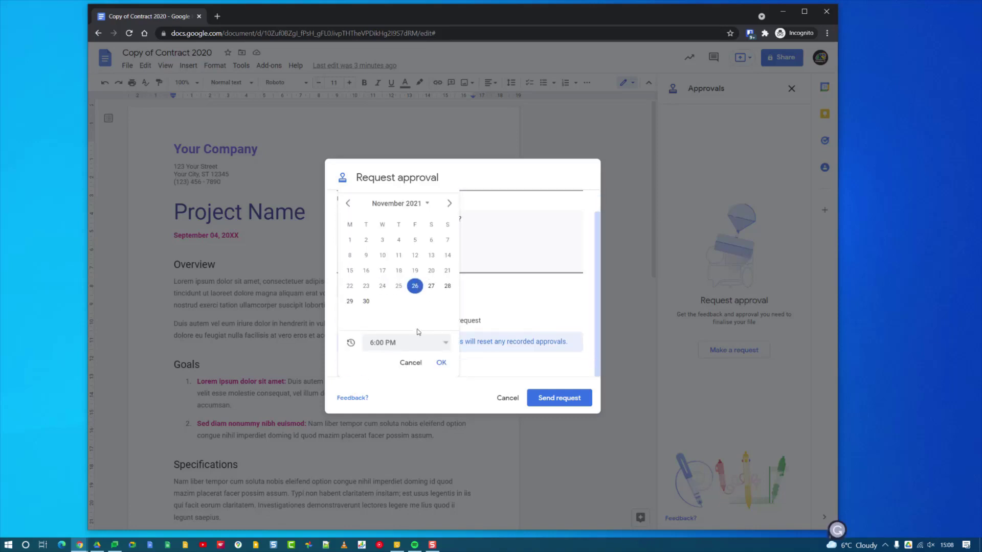
click(441, 364)
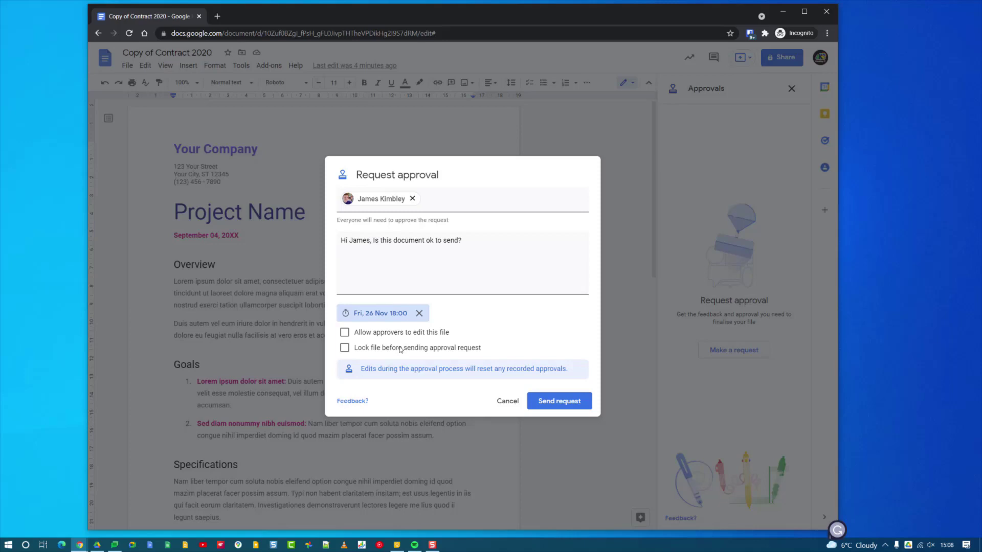
- Lock the file, send the approval request, and share it with the approver at Comment access
click(356, 350)
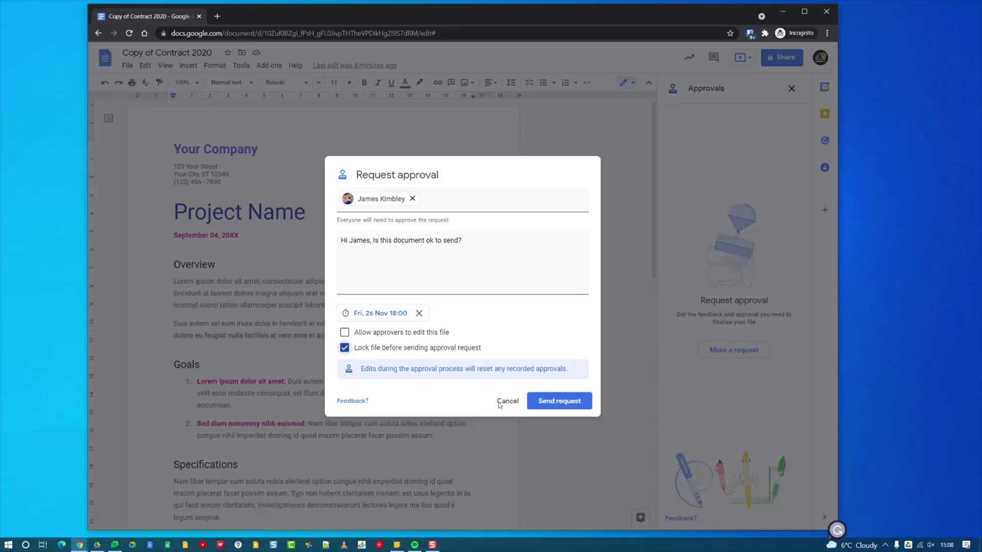
click(559, 401)
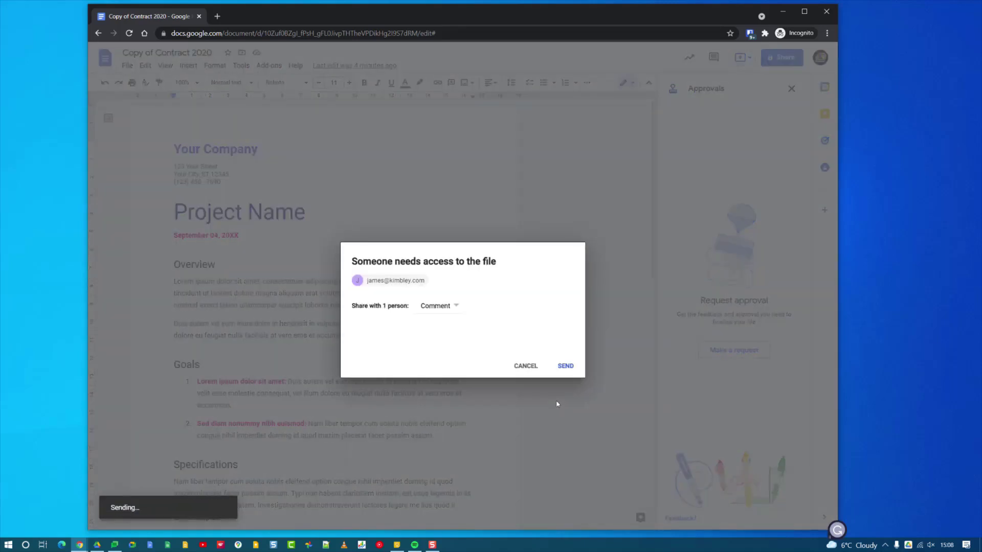
click(442, 307)
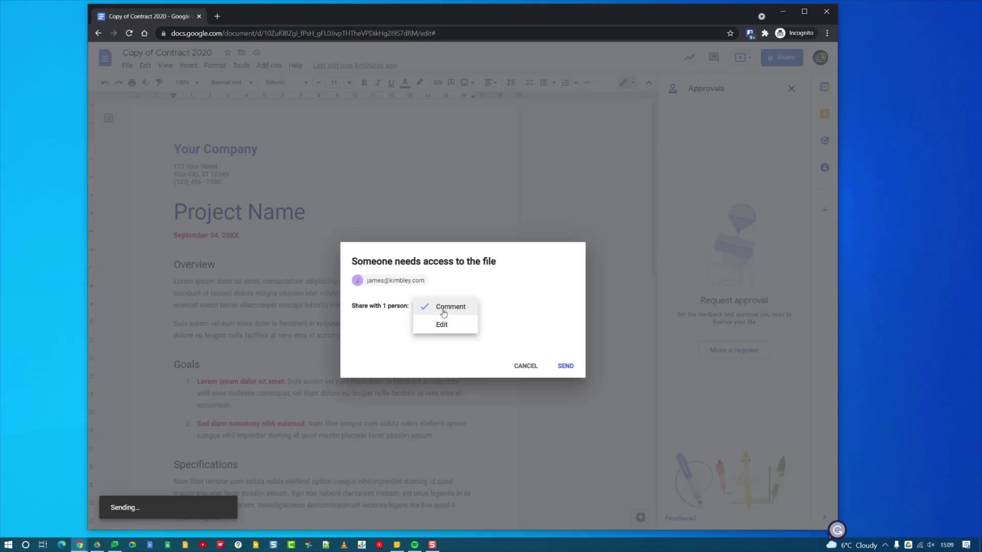
click(456, 310)
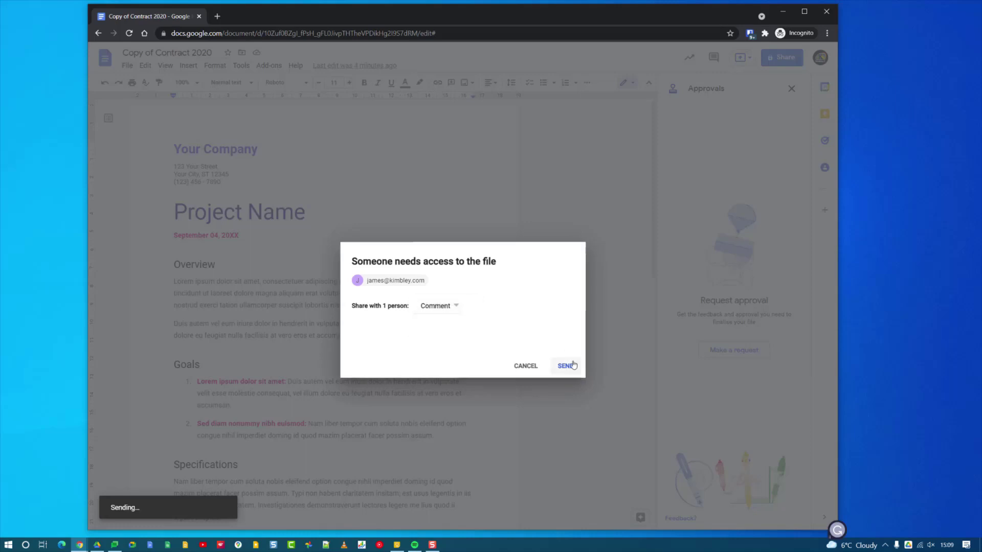
click(570, 366)
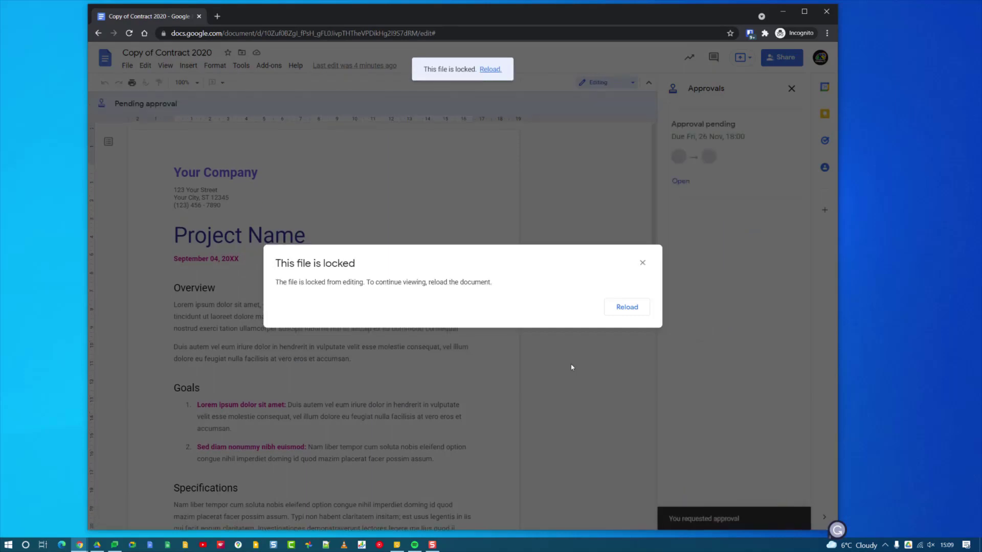
- Reload the locked document, then switch to the approver's Chrome window
click(621, 309)
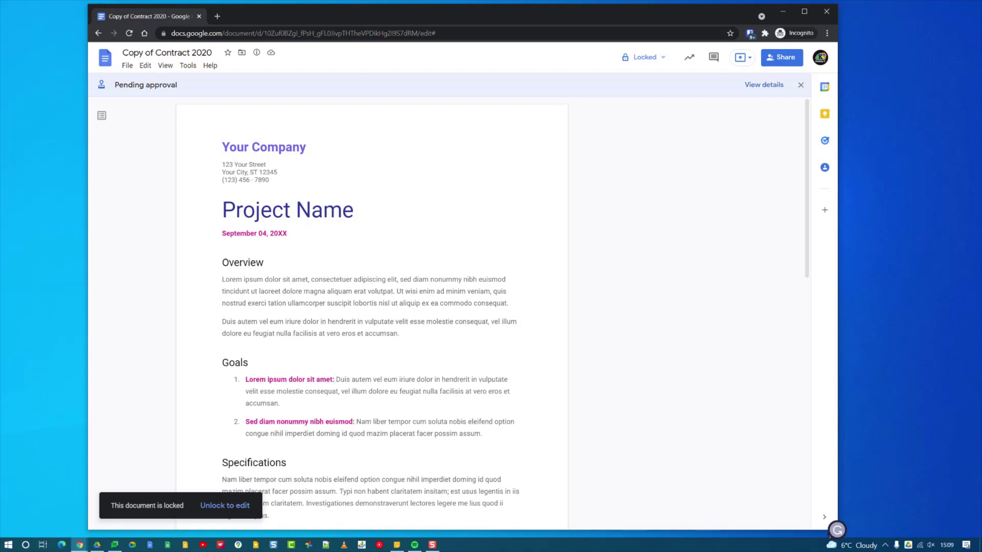
click(837, 530)
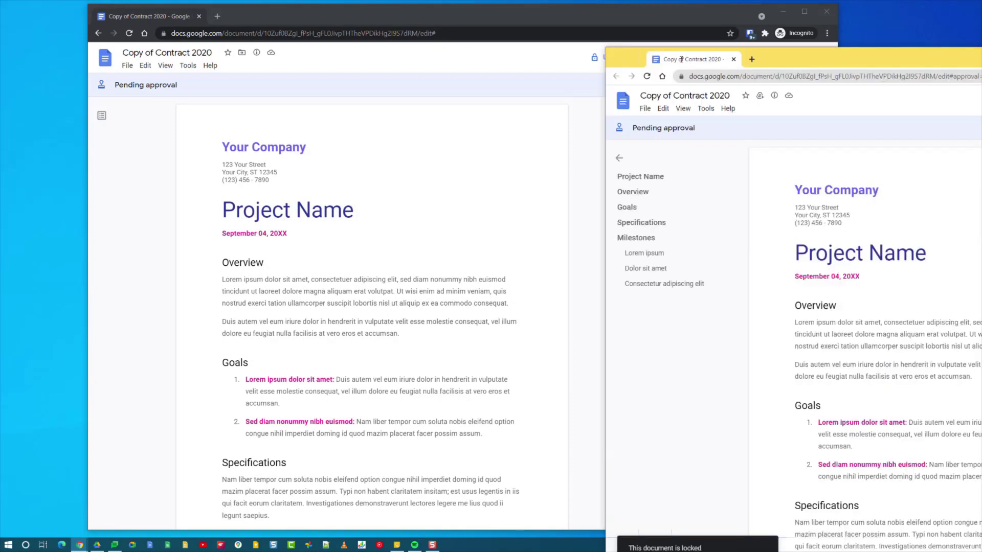
- Drag the approver's window into view and open the pending approval's details
drag(336, 29, 304, 27)
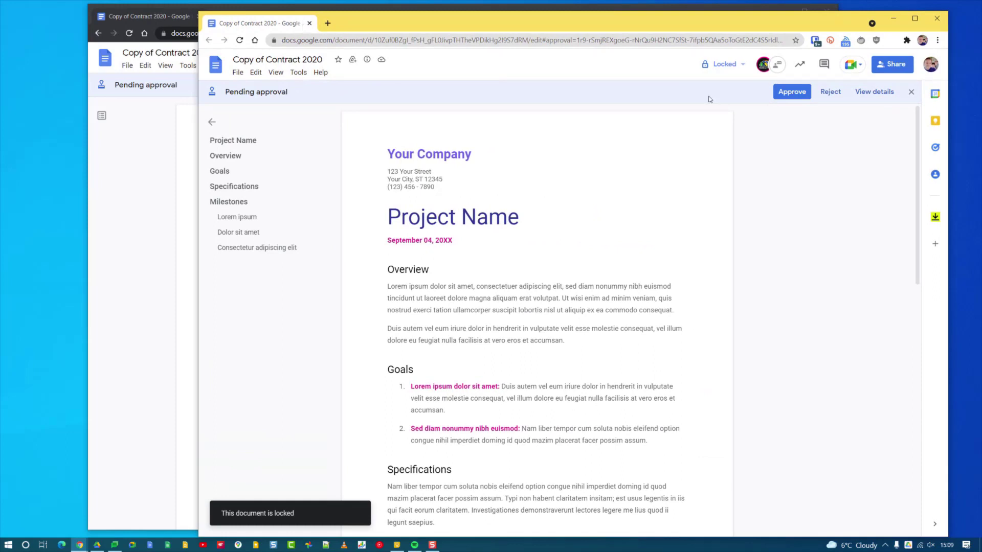
click(861, 92)
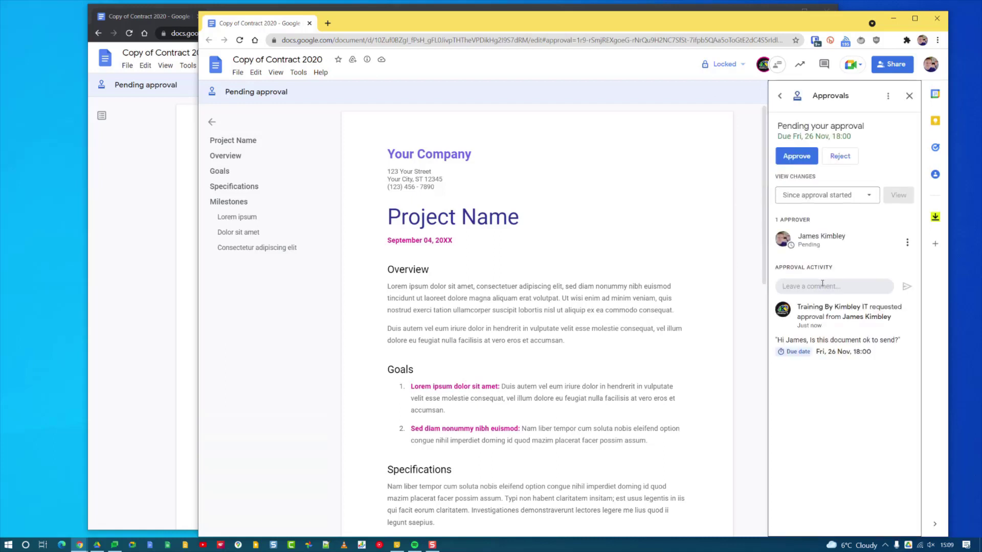
- Preview the Approve and Reject confirmations, cancelling each, then bring up Approve again
click(801, 159)
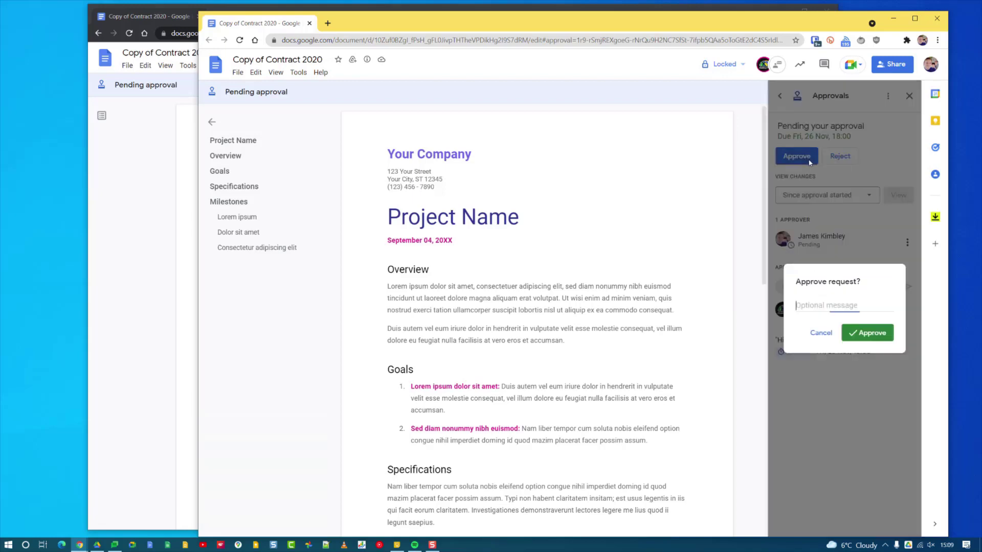
click(821, 333)
click(840, 157)
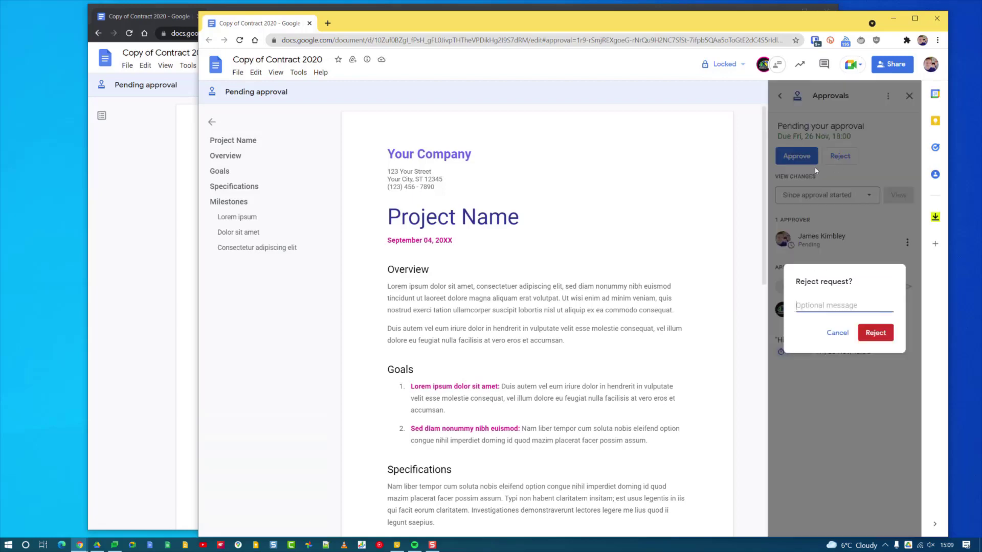
click(833, 335)
click(789, 158)
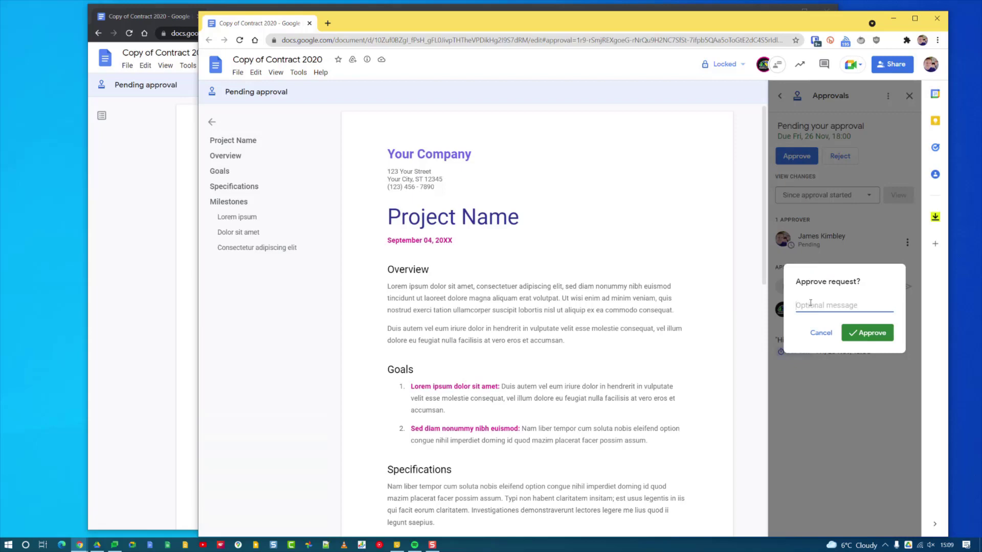
- Check the requester's window, return, cancel the approval and bring up the Reject request dialog
click(155, 20)
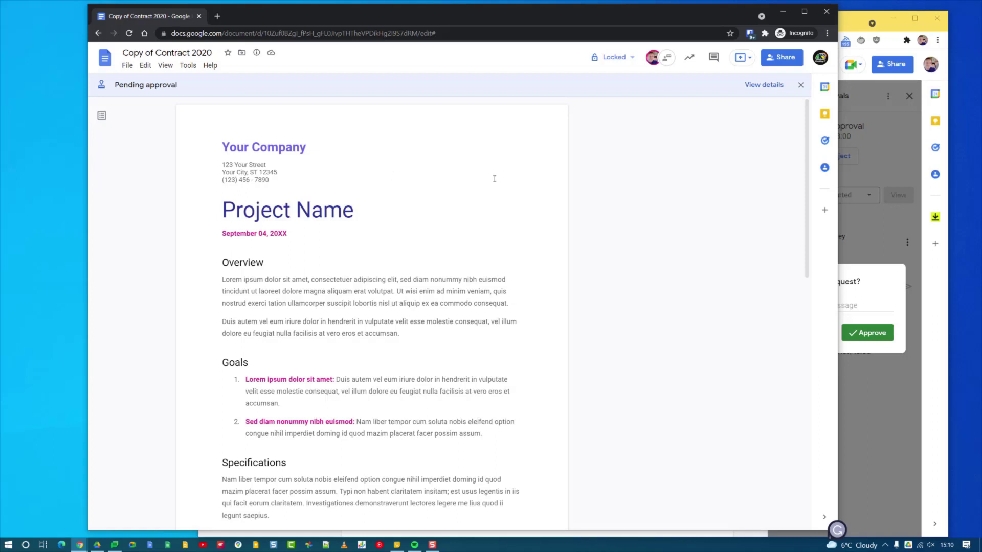
click(859, 22)
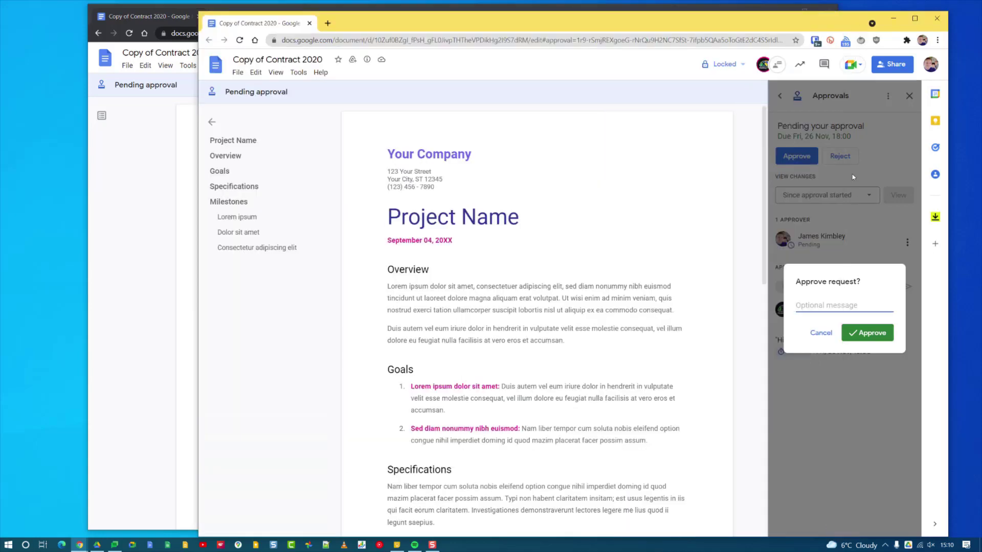
click(819, 334)
click(837, 159)
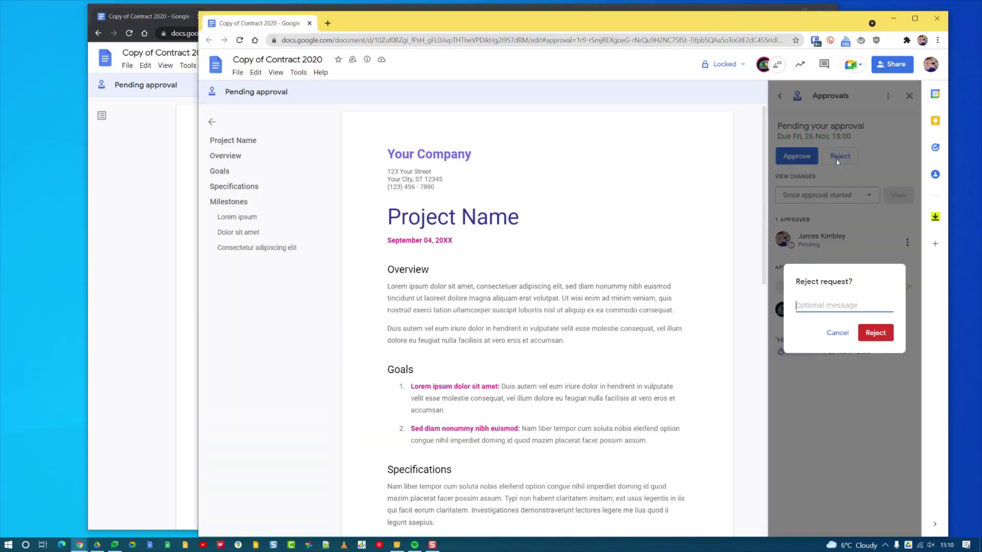